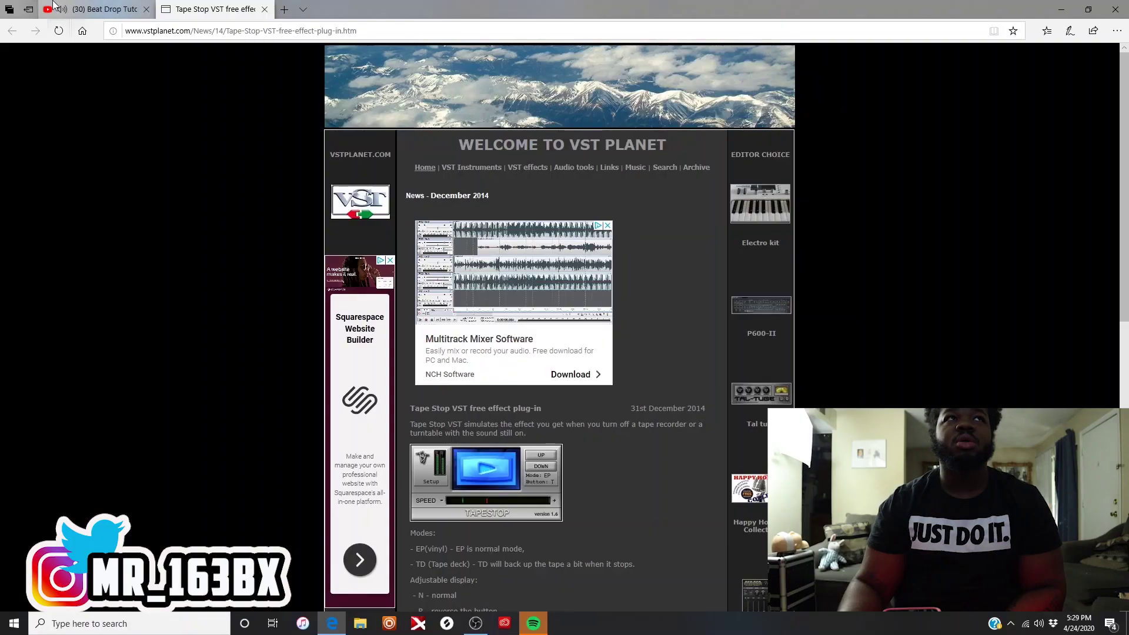
Step: Close the Beat Drop tutorial tab, leaving the Tape Stop VST page on vstplanet.com
{"action": "left_click", "coordinate": [147, 10]}
Step: Open VST Planet's listing of VST effects
{"action": "scroll", "coordinate": [641, 370], "scroll_direction": "down", "scroll_amount": 3}
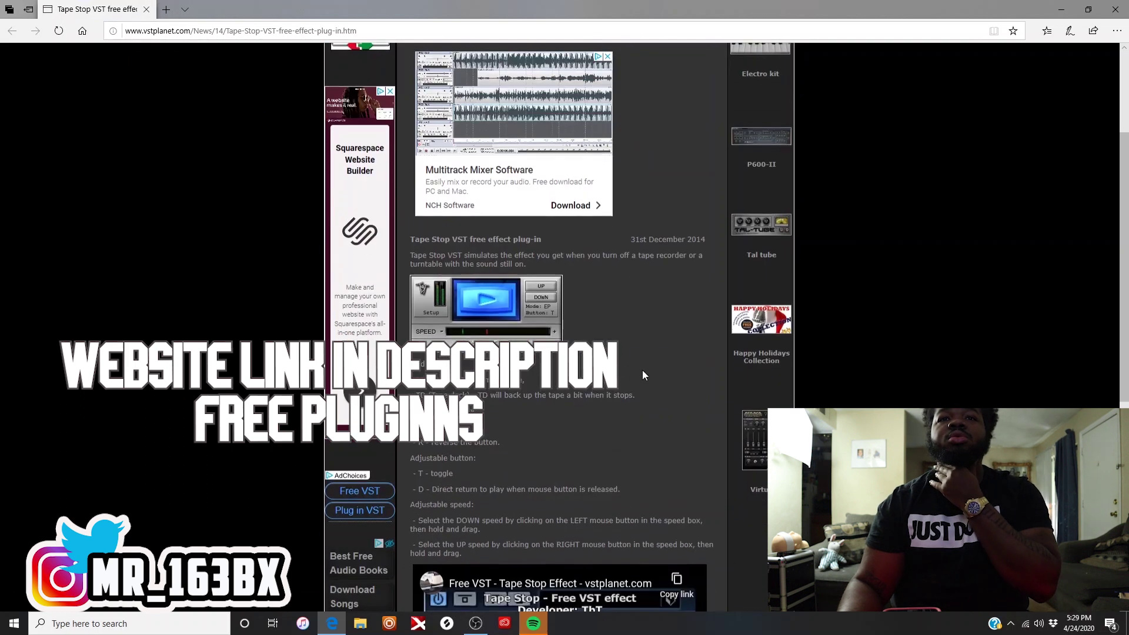
{"action": "scroll", "coordinate": [642, 369], "scroll_direction": "down", "scroll_amount": 6}
{"action": "scroll", "coordinate": [641, 373], "scroll_direction": "up", "scroll_amount": 10}
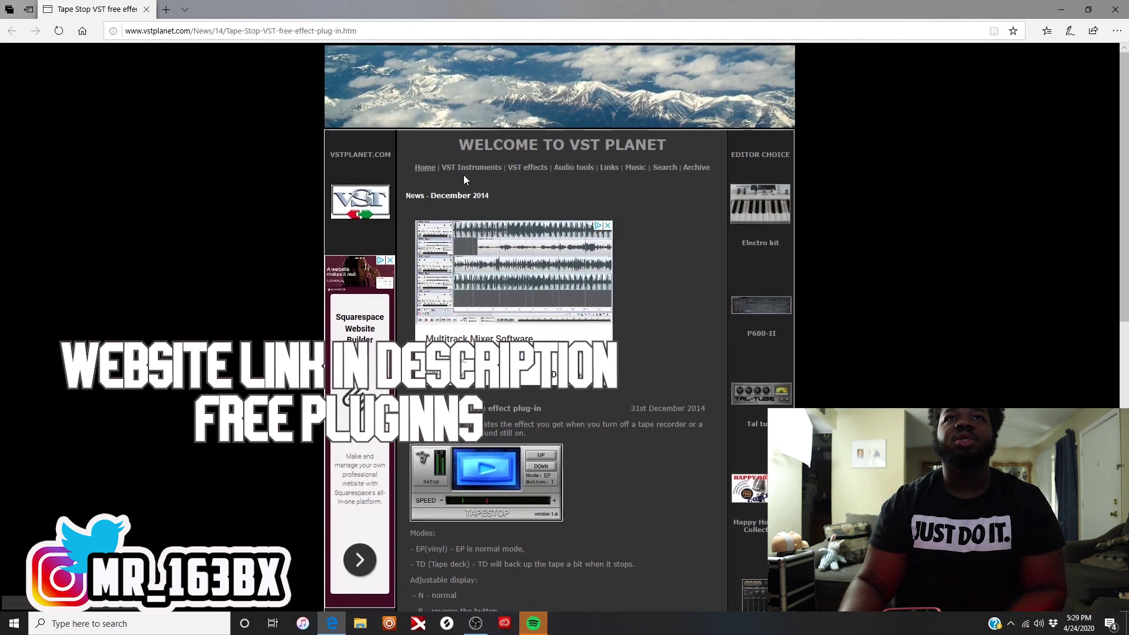
{"action": "left_click", "coordinate": [537, 171]}
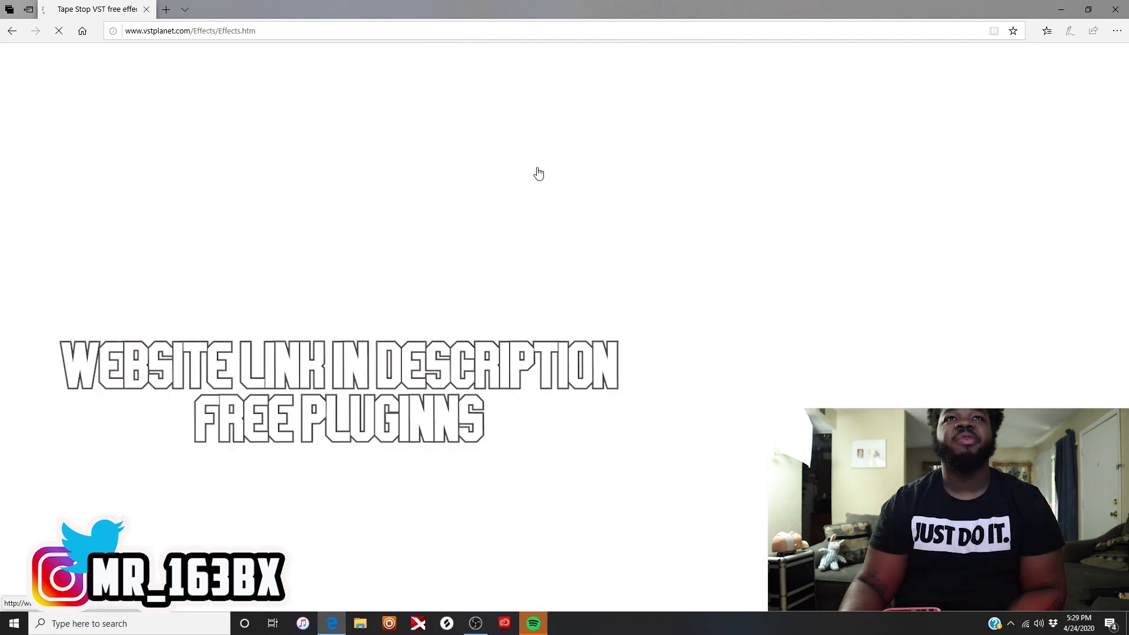
Step: Start downloading AnechoicRoomSimulator.zip and bring up the extra save options
{"action": "scroll", "coordinate": [611, 284], "scroll_direction": "down", "scroll_amount": 6}
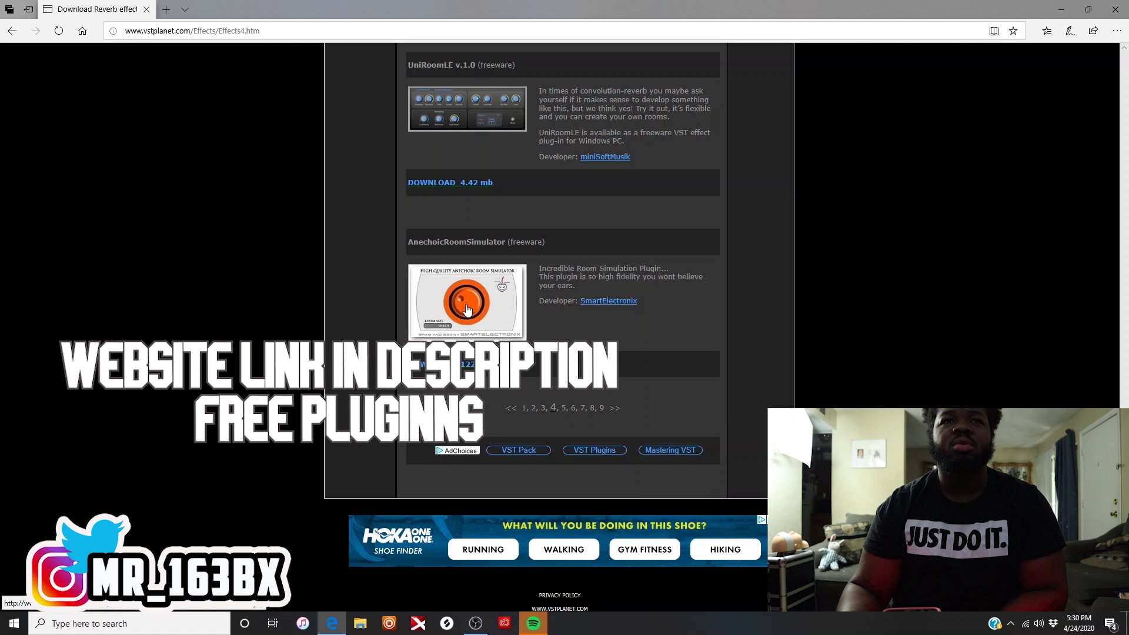
{"action": "left_click", "coordinate": [467, 306]}
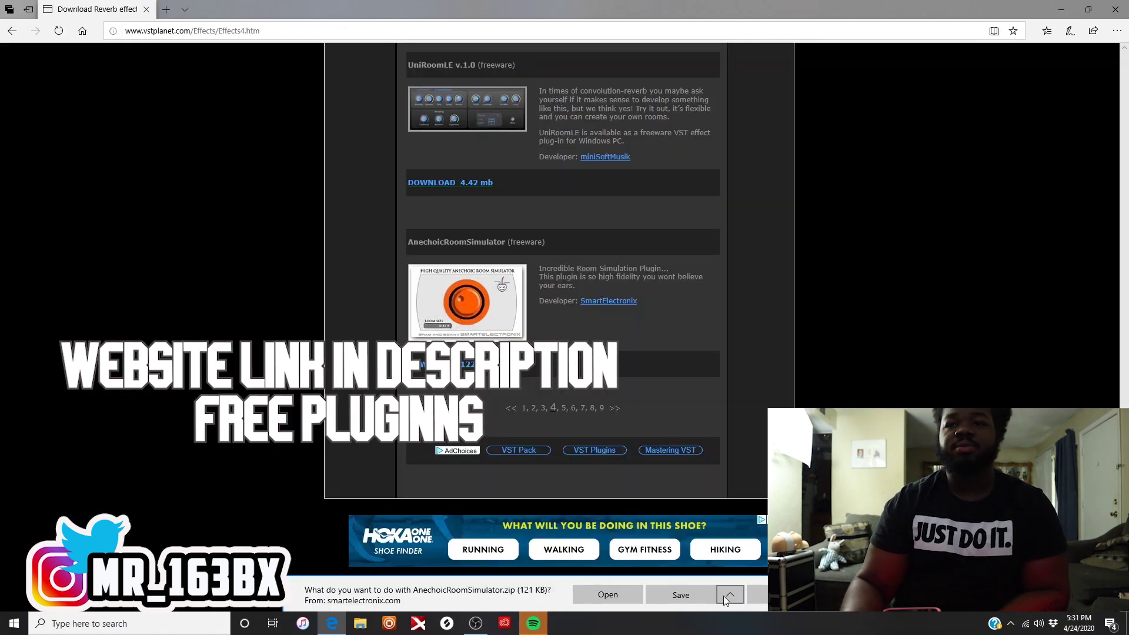
{"action": "left_click", "coordinate": [723, 595]}
Step: Save AnechoicRoomSimulator.zip to HighSchool (F:), accepting the user's folder when prompted
{"action": "left_click", "coordinate": [721, 576]}
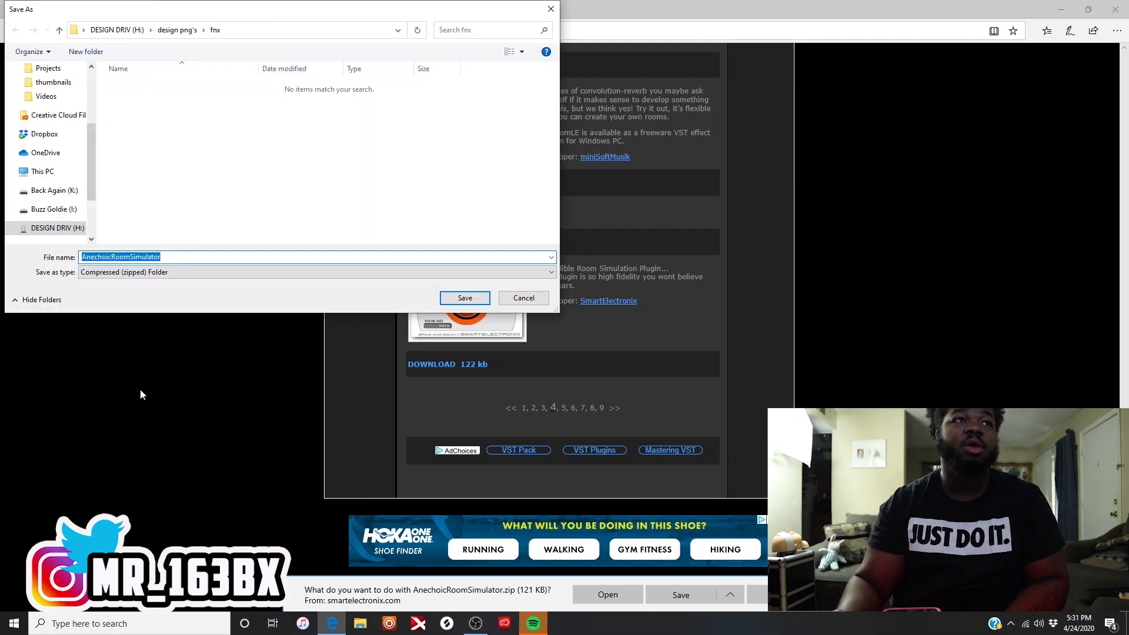
{"action": "scroll", "coordinate": [53, 176], "scroll_direction": "down", "scroll_amount": 1}
{"action": "left_click", "coordinate": [55, 218]}
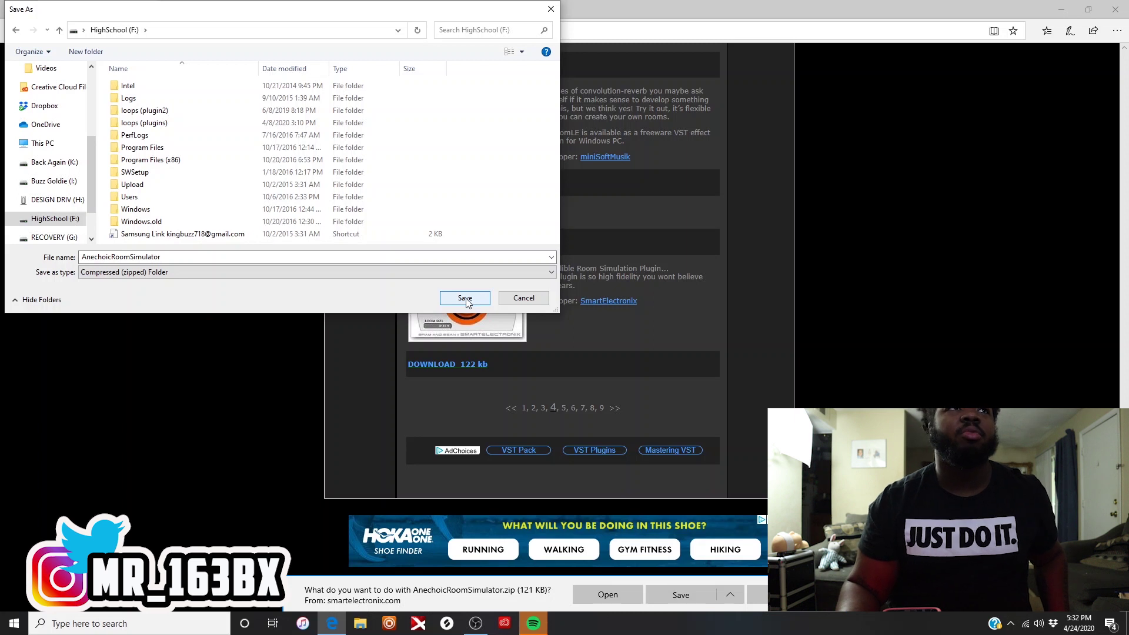
{"action": "left_click", "coordinate": [465, 299]}
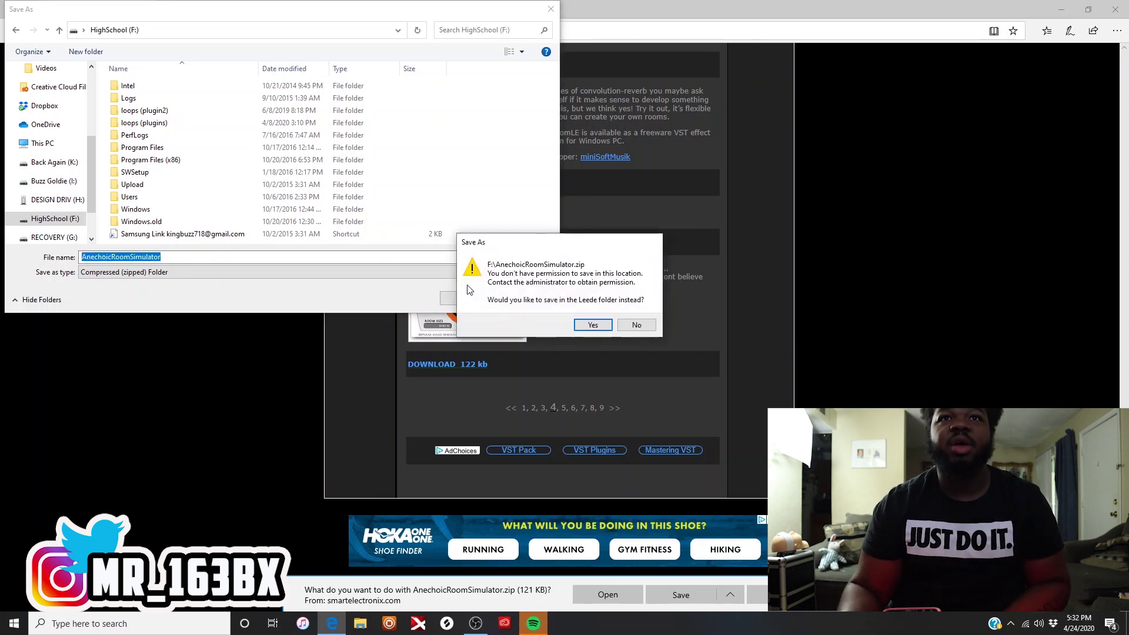
{"action": "left_click", "coordinate": [585, 324]}
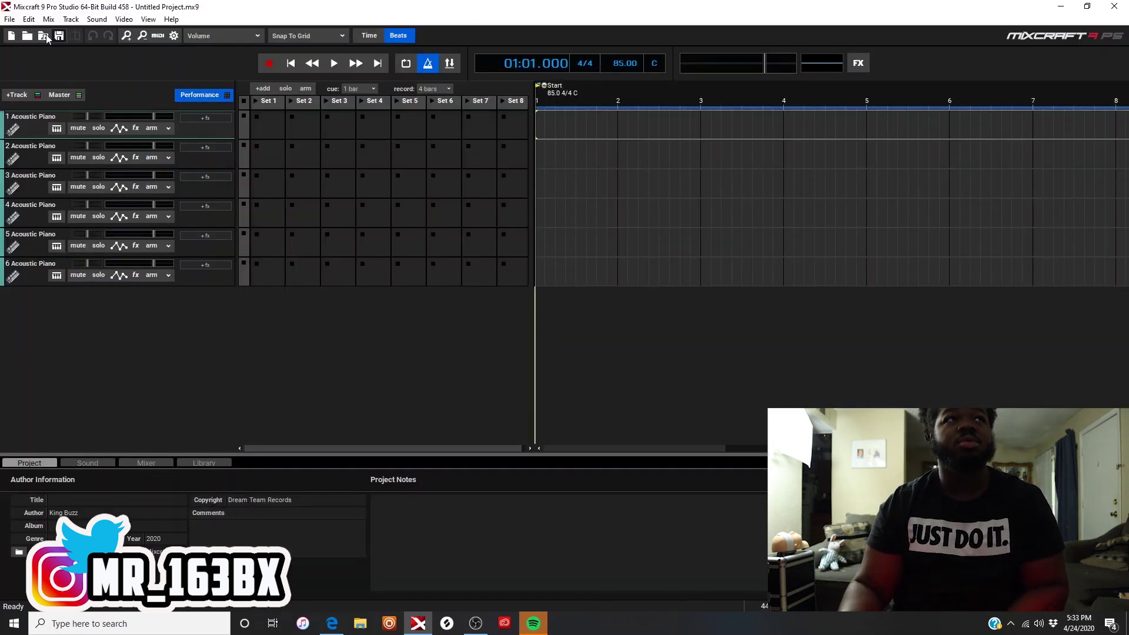
Step: Open Preferences > Plug-Ins and bring up the Edit VST/VSTi Folders list
{"action": "left_click", "coordinate": [10, 20]}
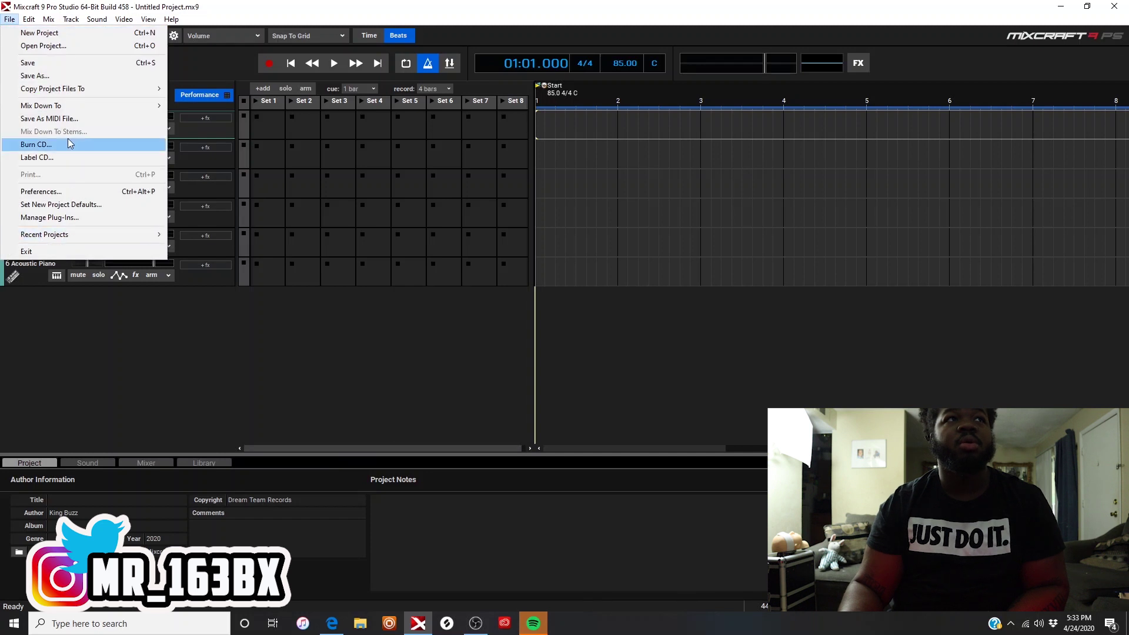
{"action": "left_click", "coordinate": [50, 193]}
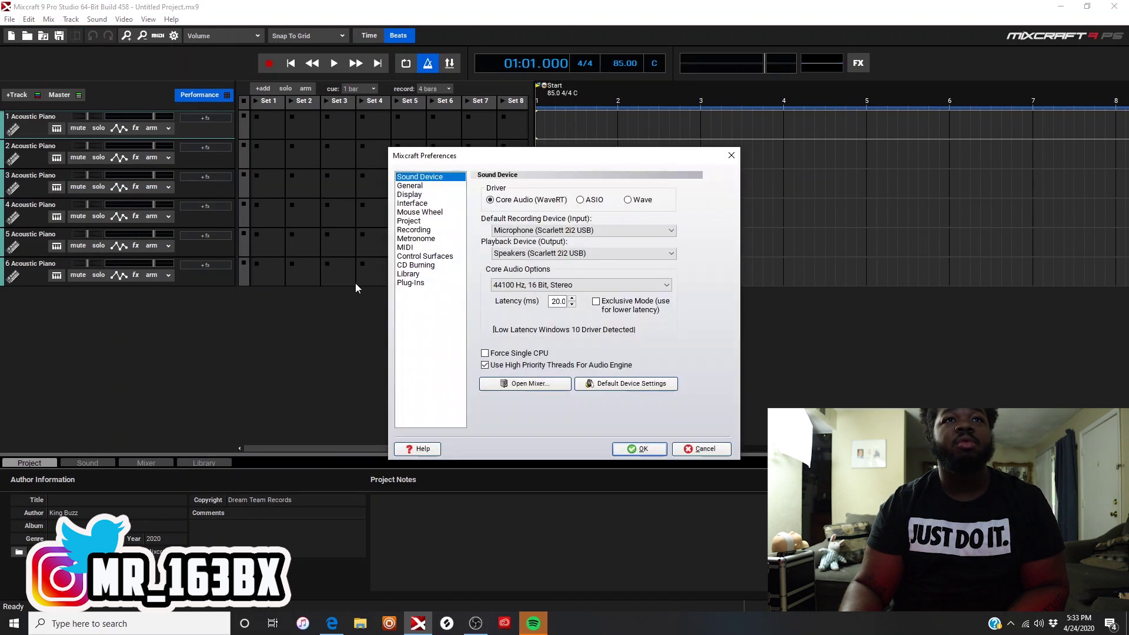
{"action": "left_click", "coordinate": [405, 283]}
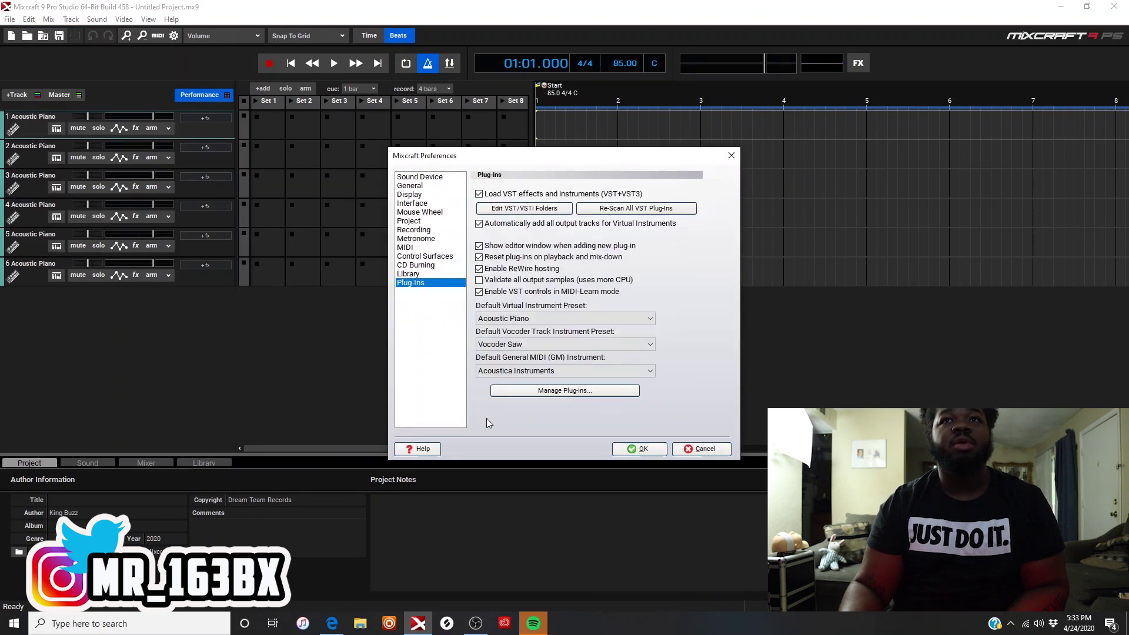
{"action": "left_click", "coordinate": [517, 209]}
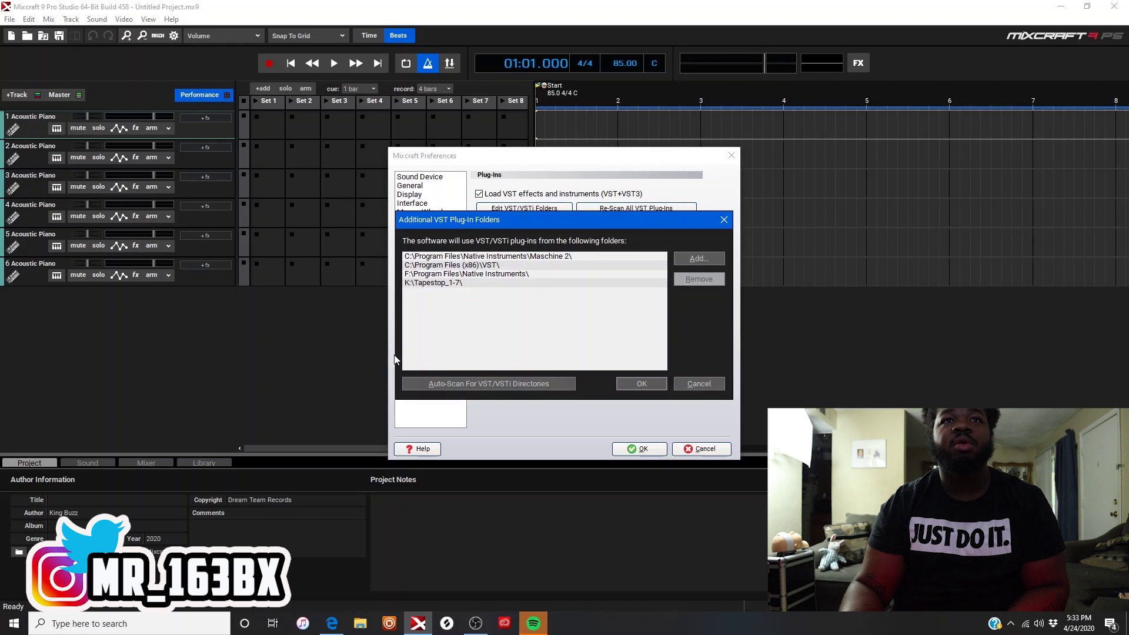
Step: Browse the F: drive's Downloads and Users folders for the plug-in, then cancel the folder browser
{"action": "left_click", "coordinate": [701, 258]}
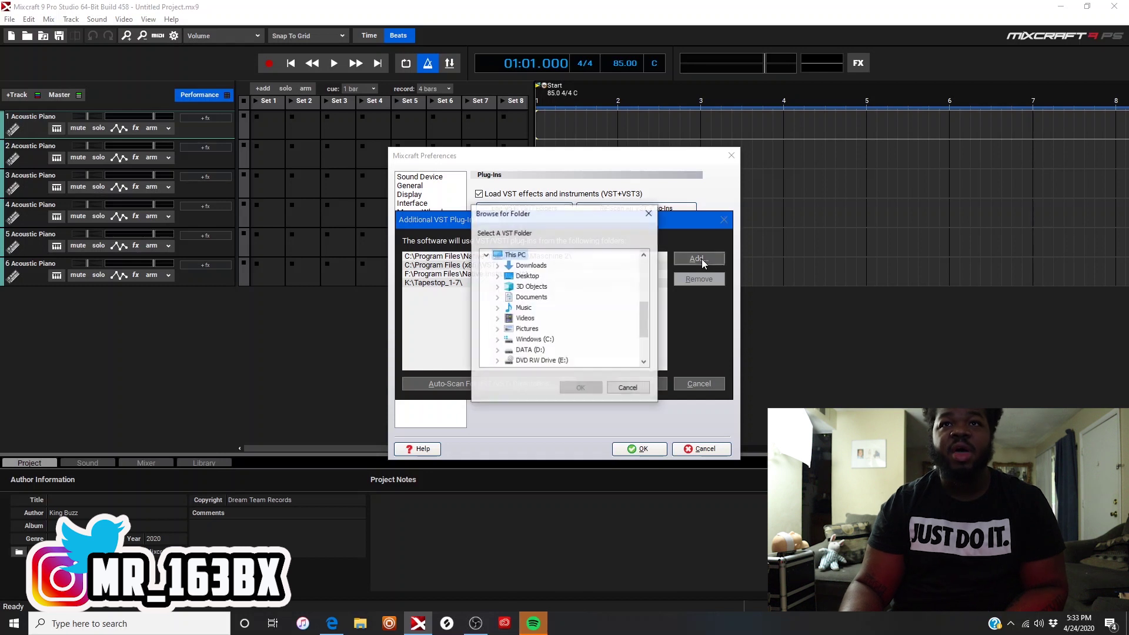
{"action": "scroll", "coordinate": [527, 304], "scroll_direction": "down", "scroll_amount": 3}
{"action": "scroll", "coordinate": [527, 303], "scroll_direction": "up", "scroll_amount": 3}
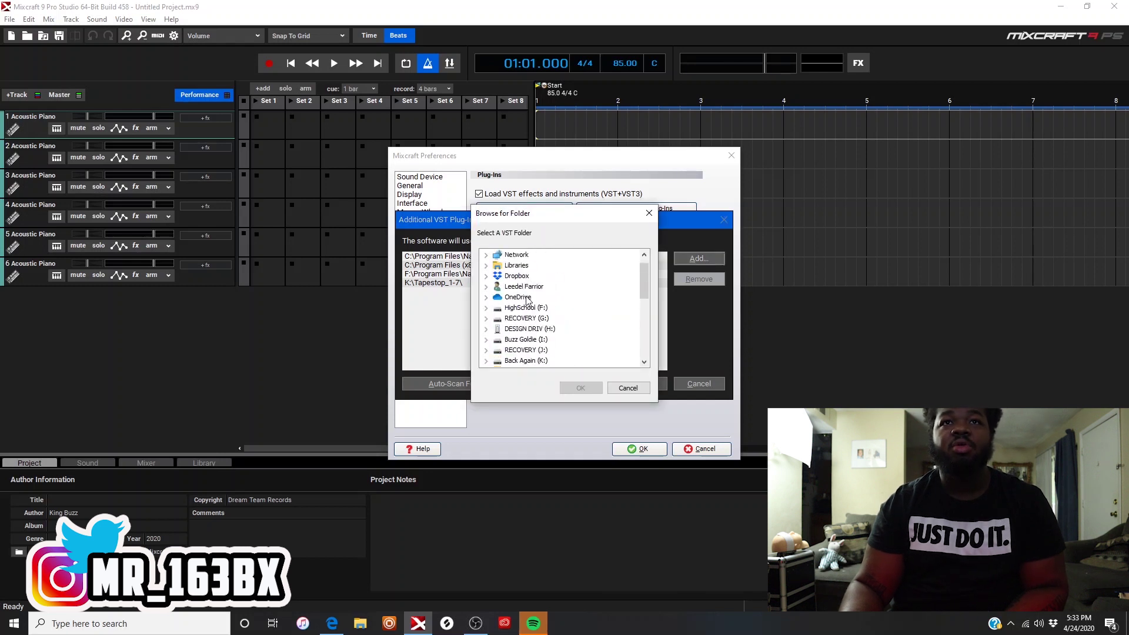
{"action": "scroll", "coordinate": [535, 307], "scroll_direction": "down", "scroll_amount": 1}
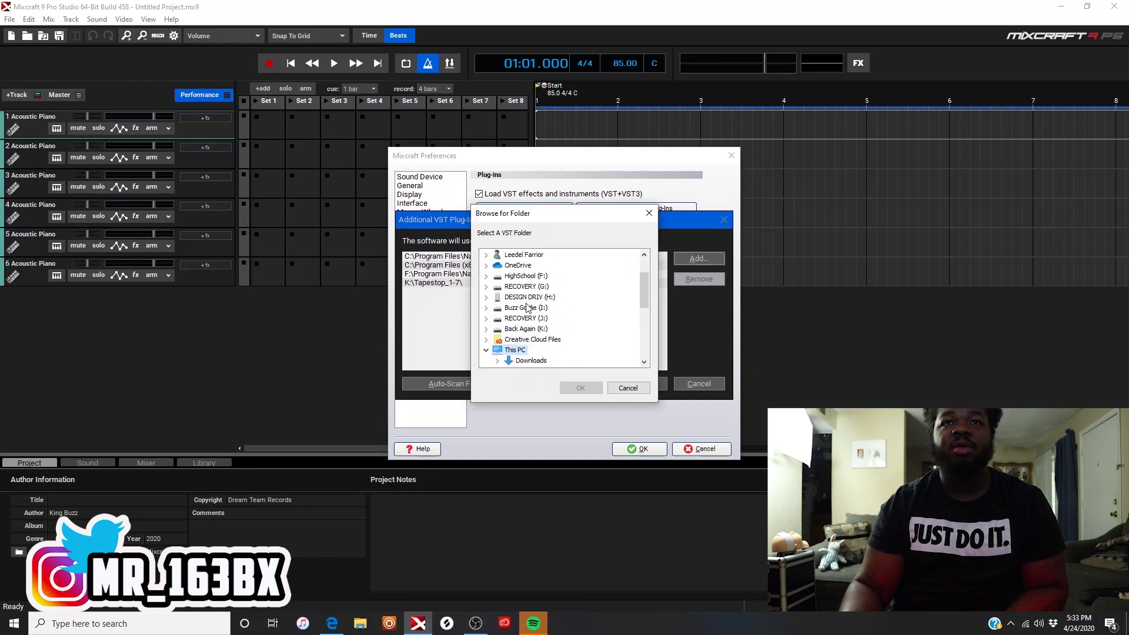
{"action": "left_click", "coordinate": [531, 360]}
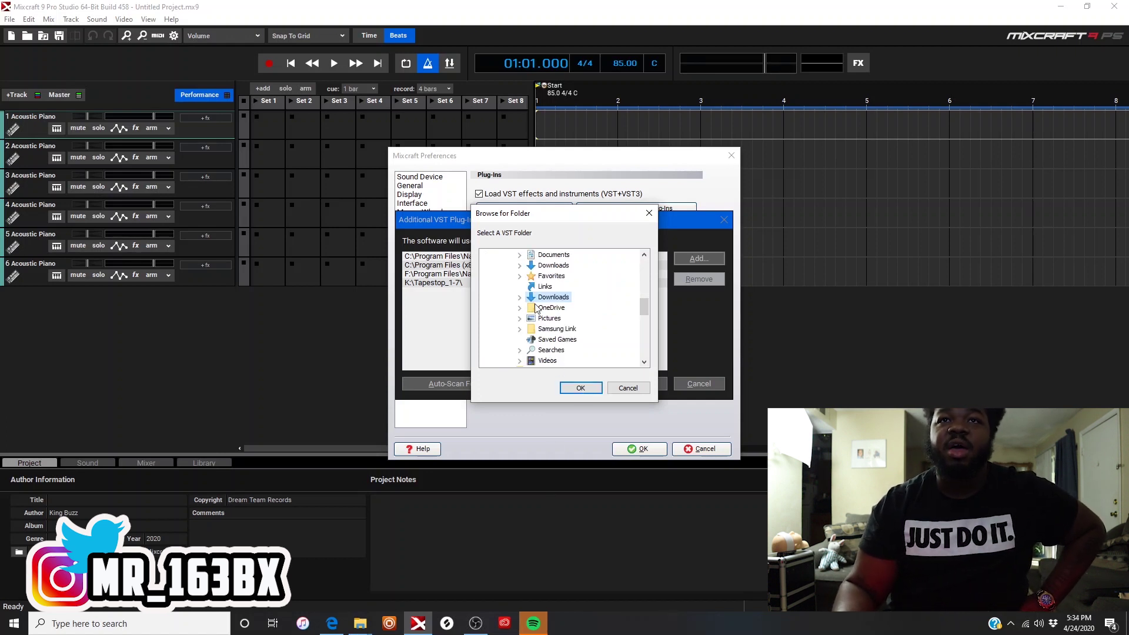
{"action": "scroll", "coordinate": [561, 282], "scroll_direction": "up", "scroll_amount": 3}
{"action": "scroll", "coordinate": [529, 306], "scroll_direction": "down", "scroll_amount": 5}
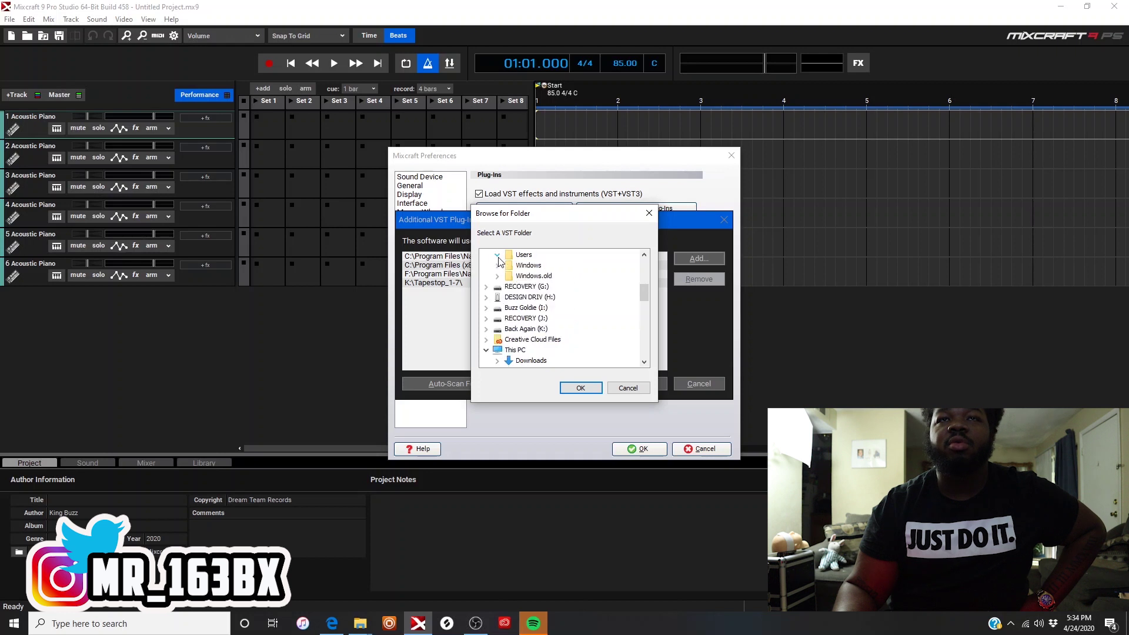
{"action": "scroll", "coordinate": [531, 343], "scroll_direction": "down", "scroll_amount": 3}
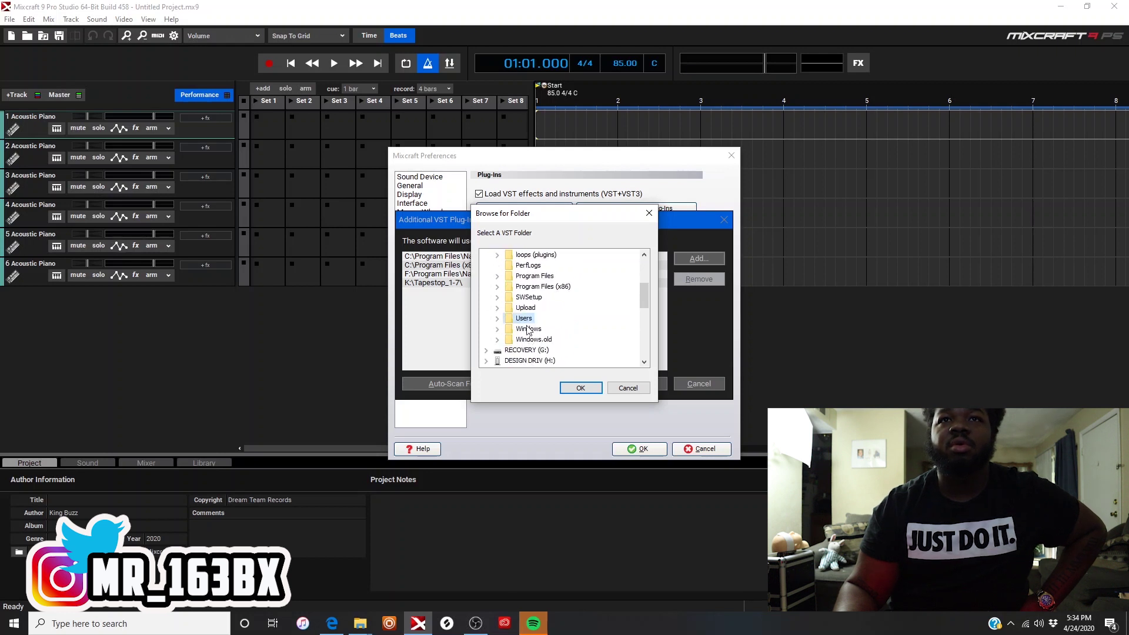
{"action": "left_click", "coordinate": [522, 318]}
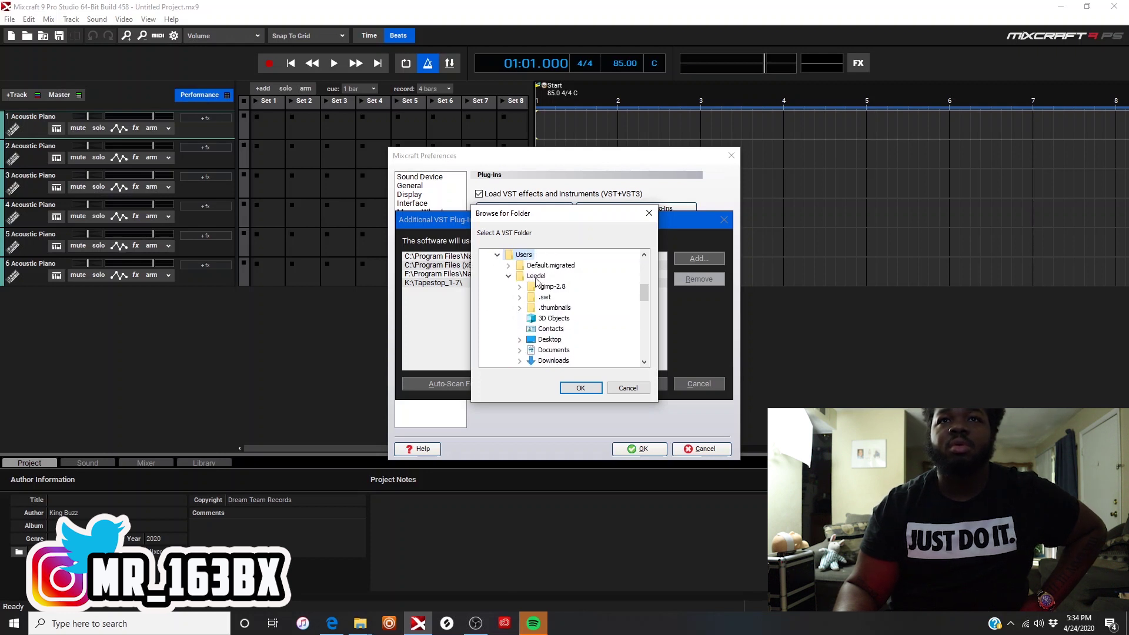
{"action": "scroll", "coordinate": [552, 299], "scroll_direction": "down", "scroll_amount": 3}
{"action": "scroll", "coordinate": [569, 318], "scroll_direction": "up", "scroll_amount": 3}
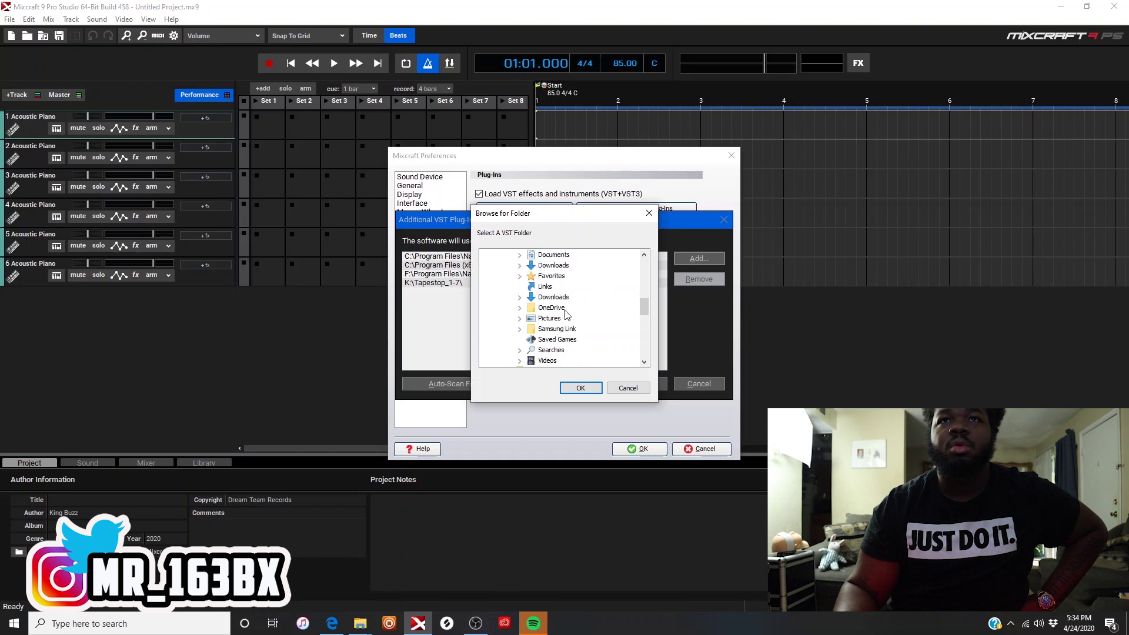
{"action": "scroll", "coordinate": [569, 318], "scroll_direction": "up", "scroll_amount": 2}
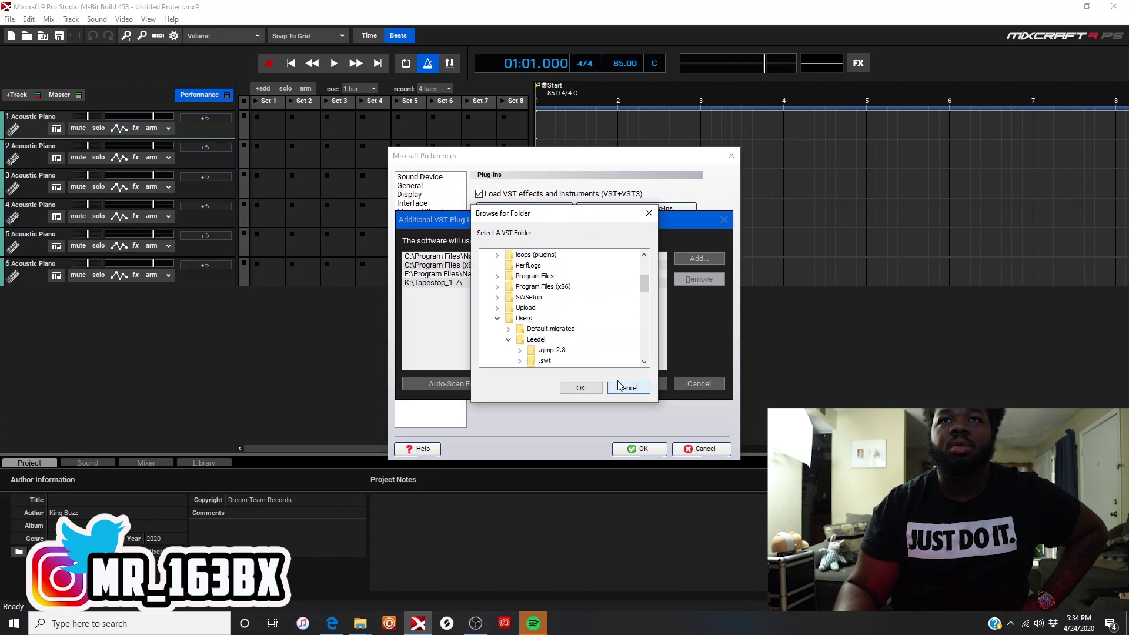
{"action": "left_click", "coordinate": [628, 388]}
Step: Add F:\Users\...\AnechoicRoomSimulator as a new VST plug-in folder
{"action": "left_click", "coordinate": [699, 259]}
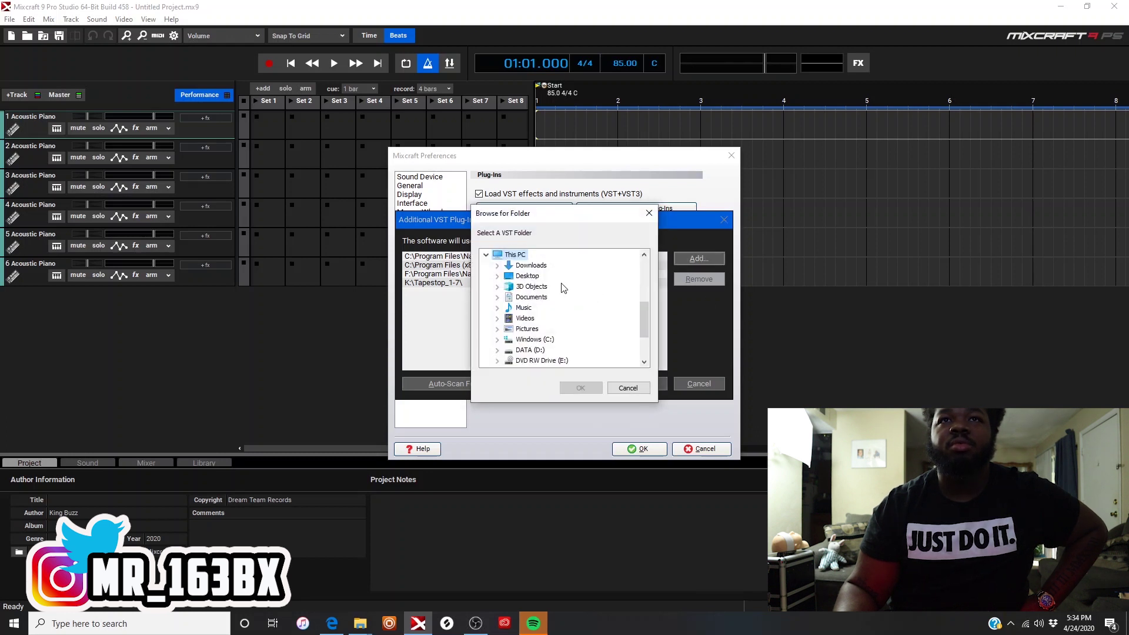
{"action": "scroll", "coordinate": [537, 308], "scroll_direction": "down", "scroll_amount": 3}
{"action": "scroll", "coordinate": [537, 307], "scroll_direction": "up", "scroll_amount": 1}
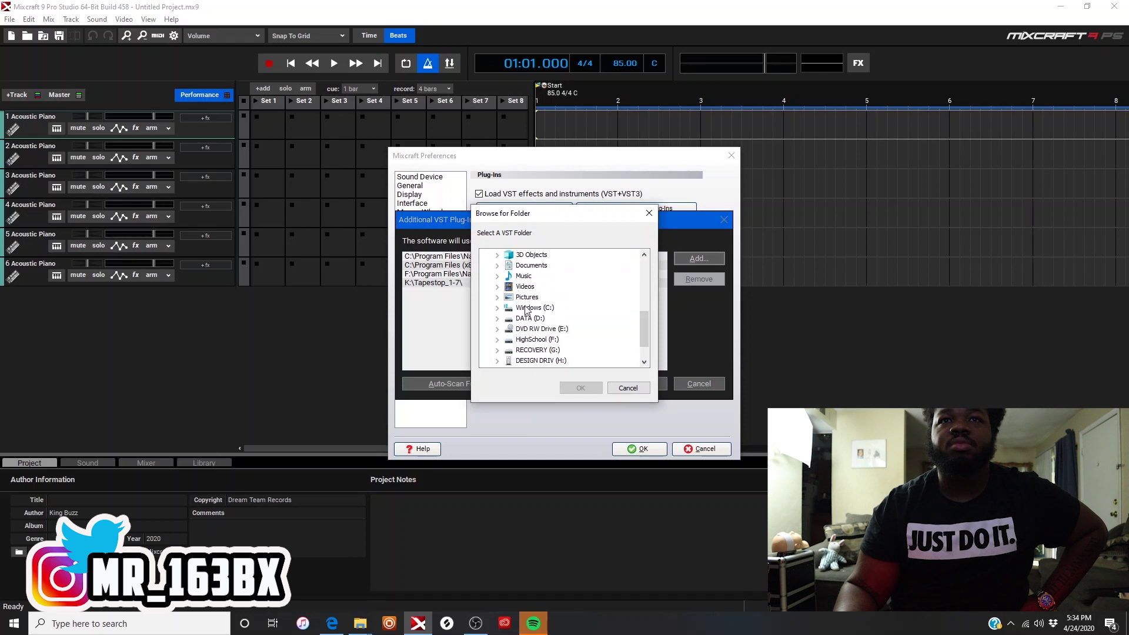
{"action": "left_click", "coordinate": [537, 339]}
{"action": "scroll", "coordinate": [543, 329], "scroll_direction": "down", "scroll_amount": 1}
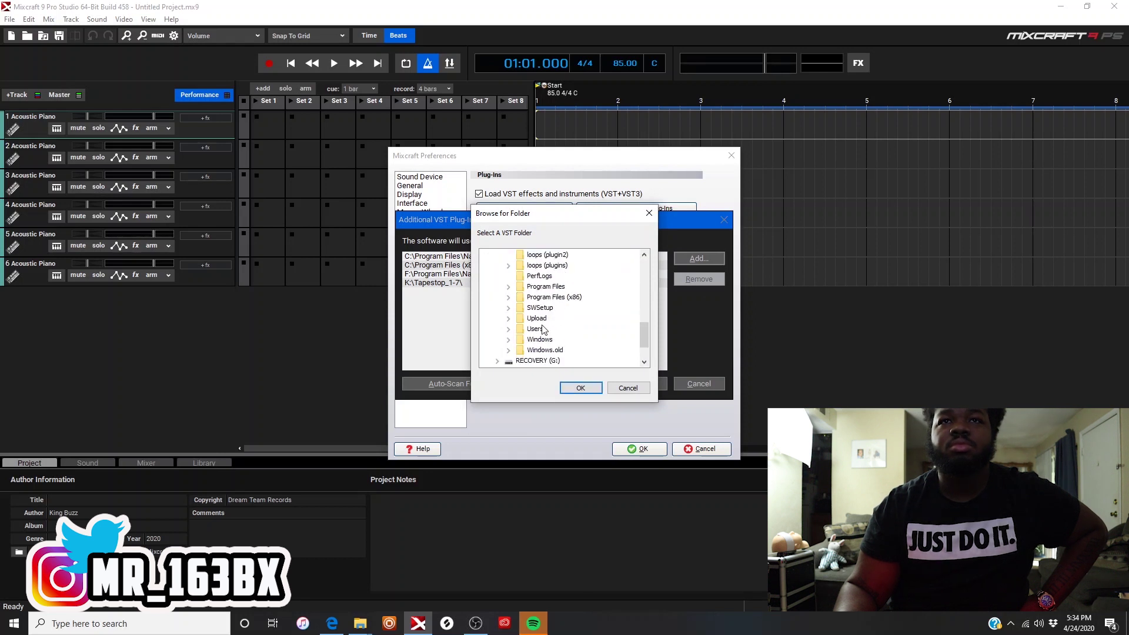
{"action": "left_click", "coordinate": [537, 330]}
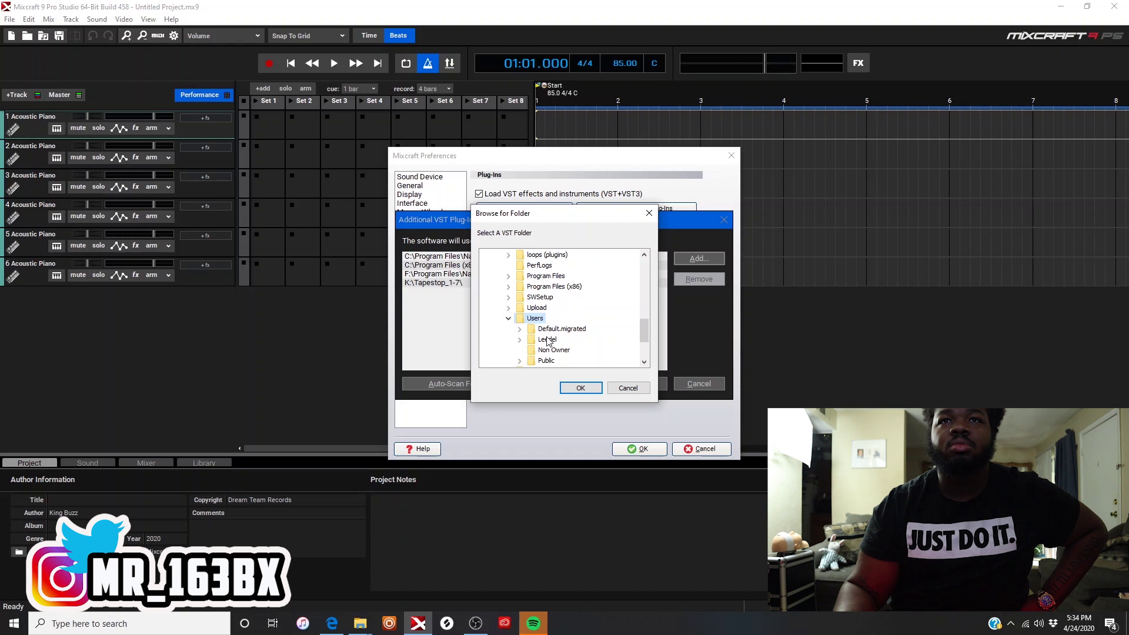
{"action": "left_click", "coordinate": [547, 340]}
{"action": "left_click", "coordinate": [571, 308]}
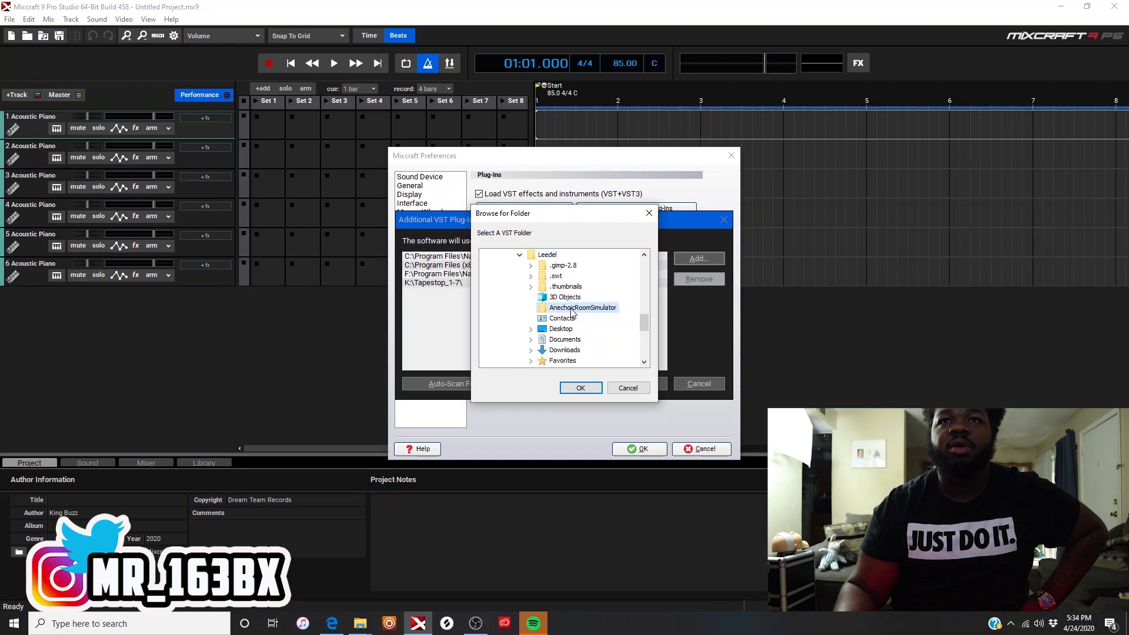
{"action": "left_click", "coordinate": [580, 389]}
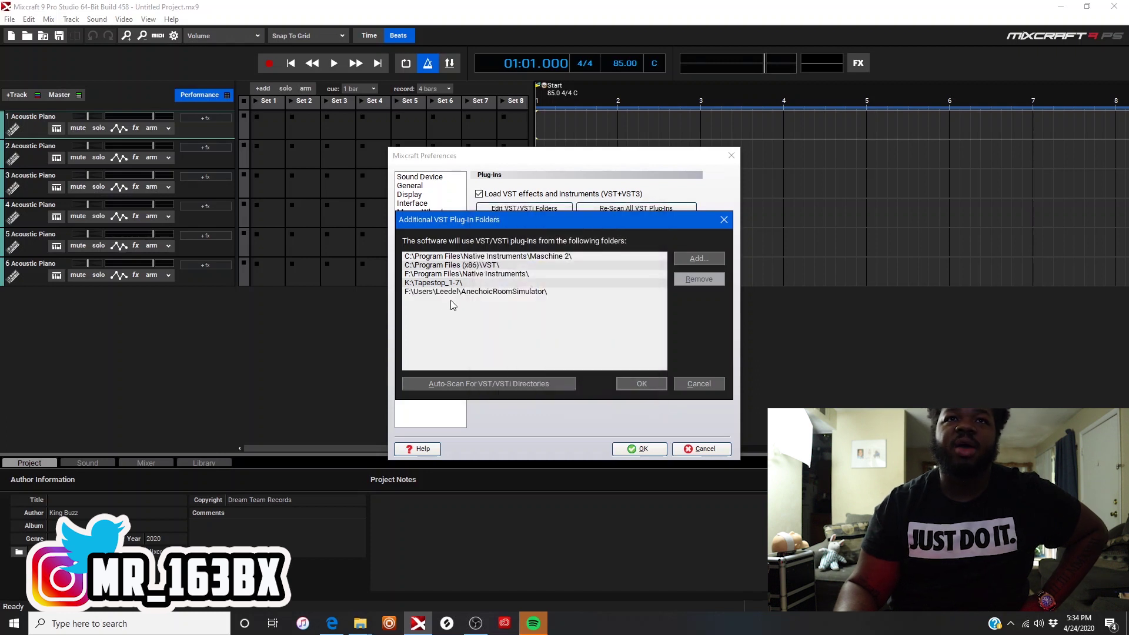
Step: Confirm the folder list, rescan all VST effects, and close Mixcraft Preferences
{"action": "left_click", "coordinate": [644, 386]}
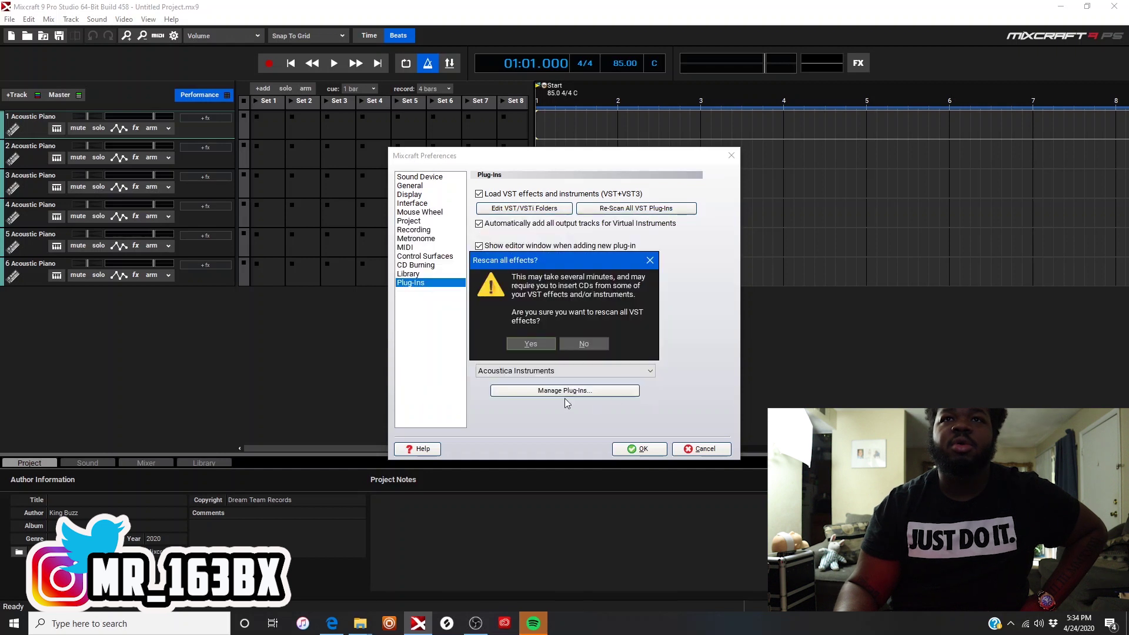
{"action": "left_click", "coordinate": [532, 342]}
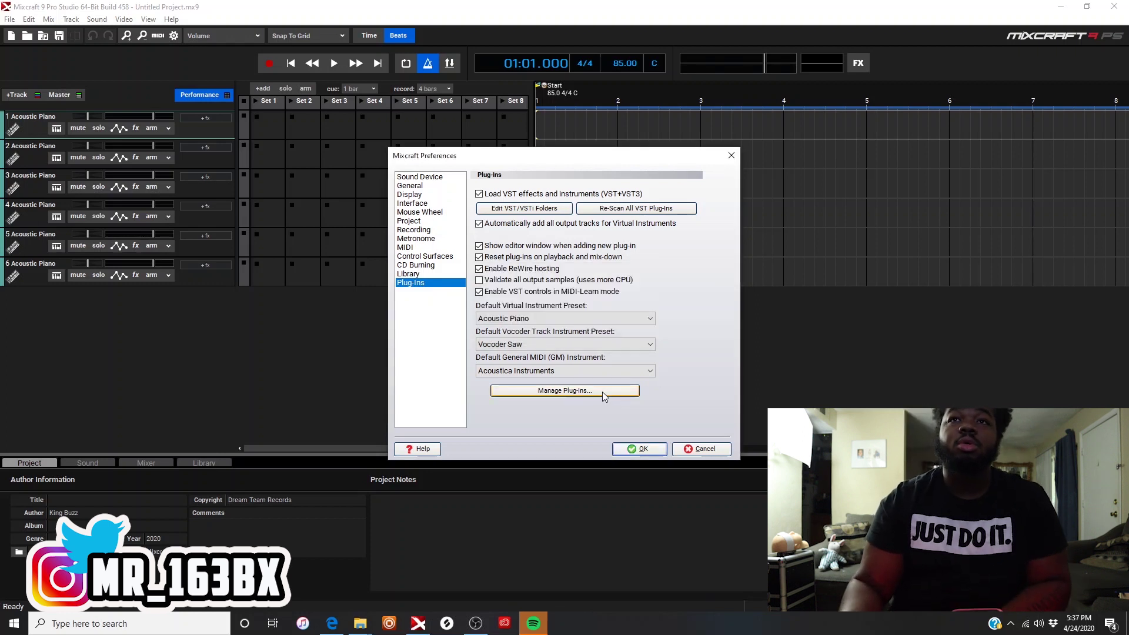
{"action": "left_click", "coordinate": [639, 448]}
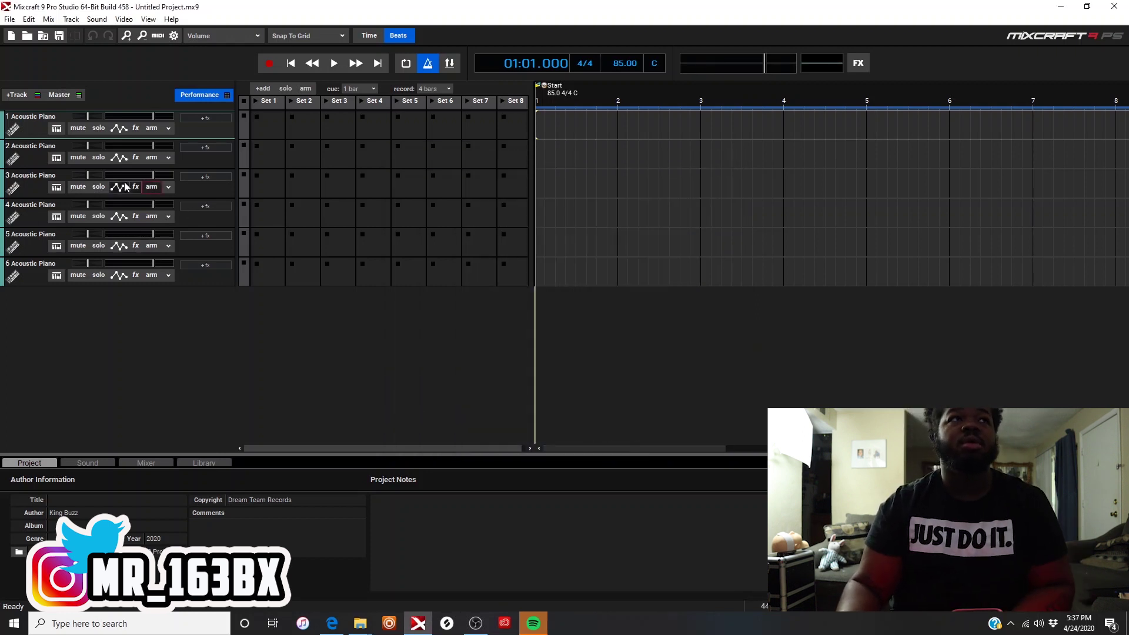
Step: Insert a new audio track, load AnechoicRoomSimulator on Track 1, and close its editor
{"action": "left_click", "coordinate": [28, 96]}
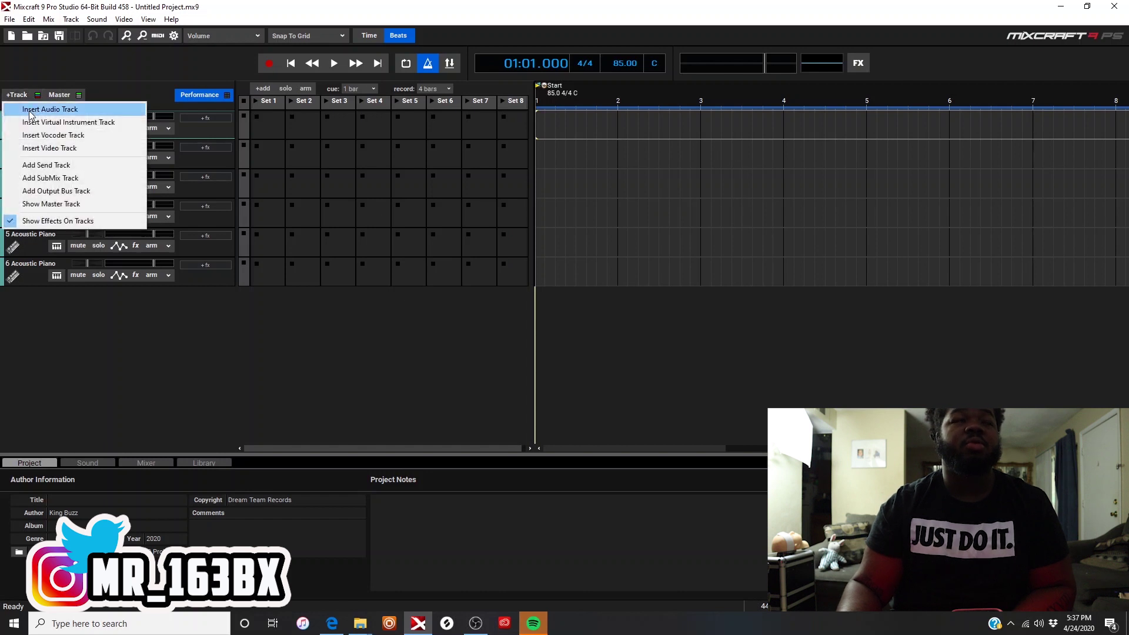
{"action": "left_click", "coordinate": [35, 110]}
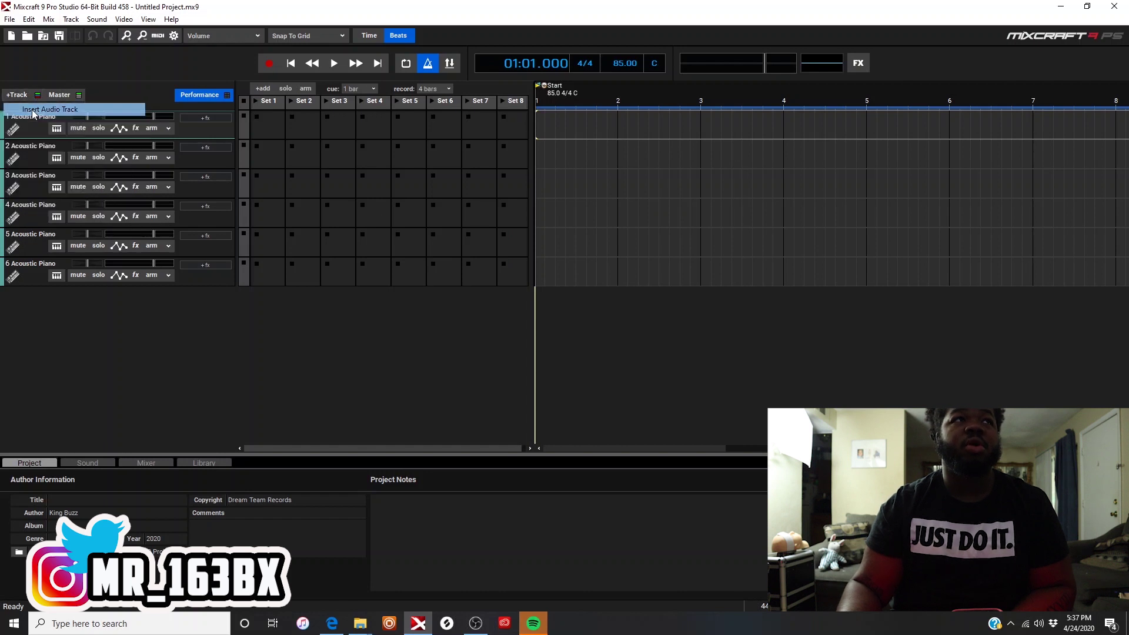
{"action": "left_click", "coordinate": [136, 127]}
{"action": "scroll", "coordinate": [394, 263], "scroll_direction": "down", "scroll_amount": 2}
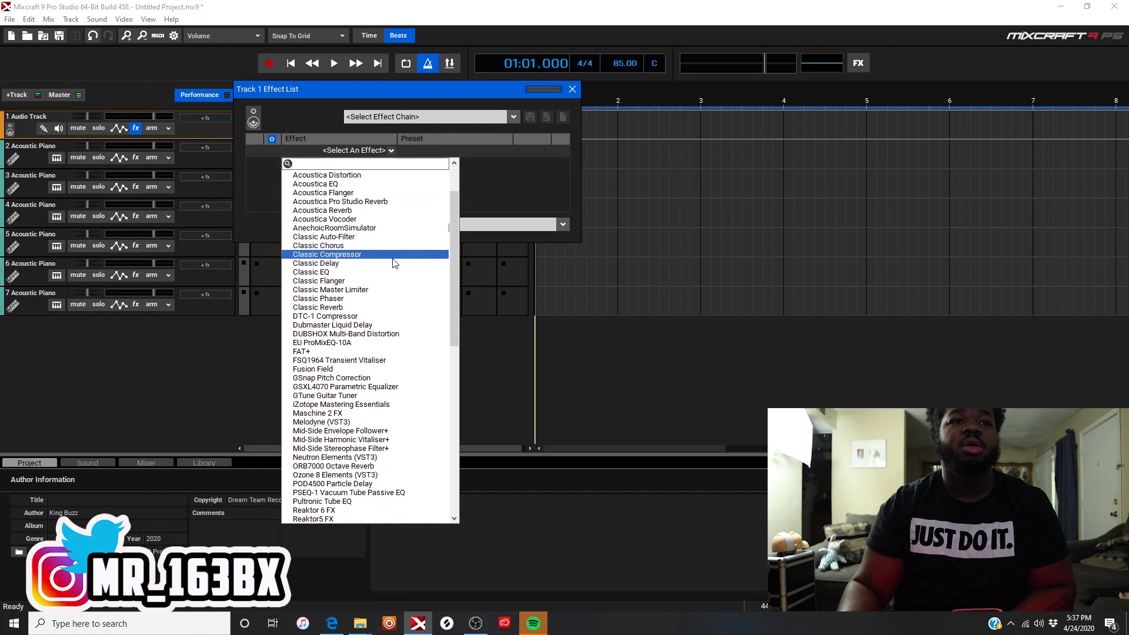
{"action": "scroll", "coordinate": [395, 263], "scroll_direction": "up", "scroll_amount": 2}
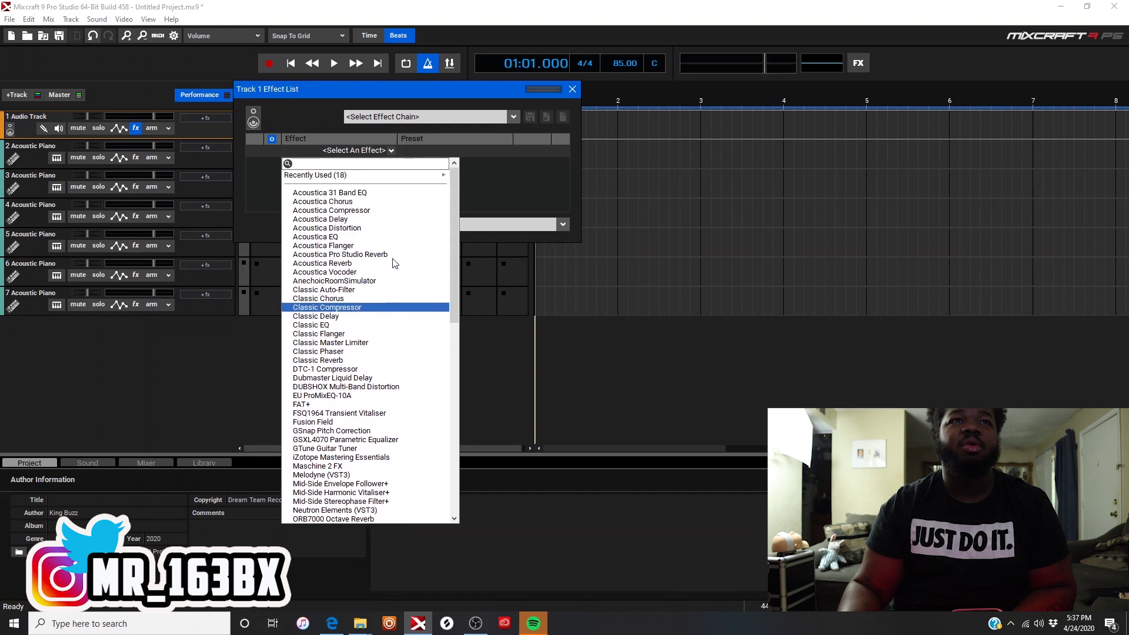
{"action": "left_click", "coordinate": [360, 281]}
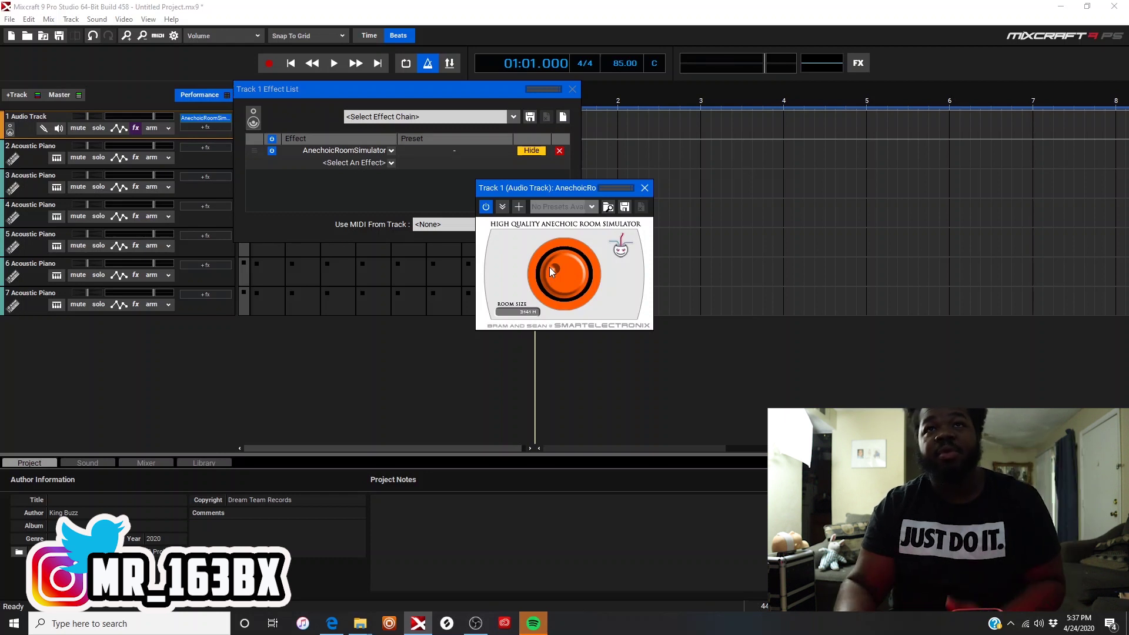
{"action": "left_click", "coordinate": [643, 188]}
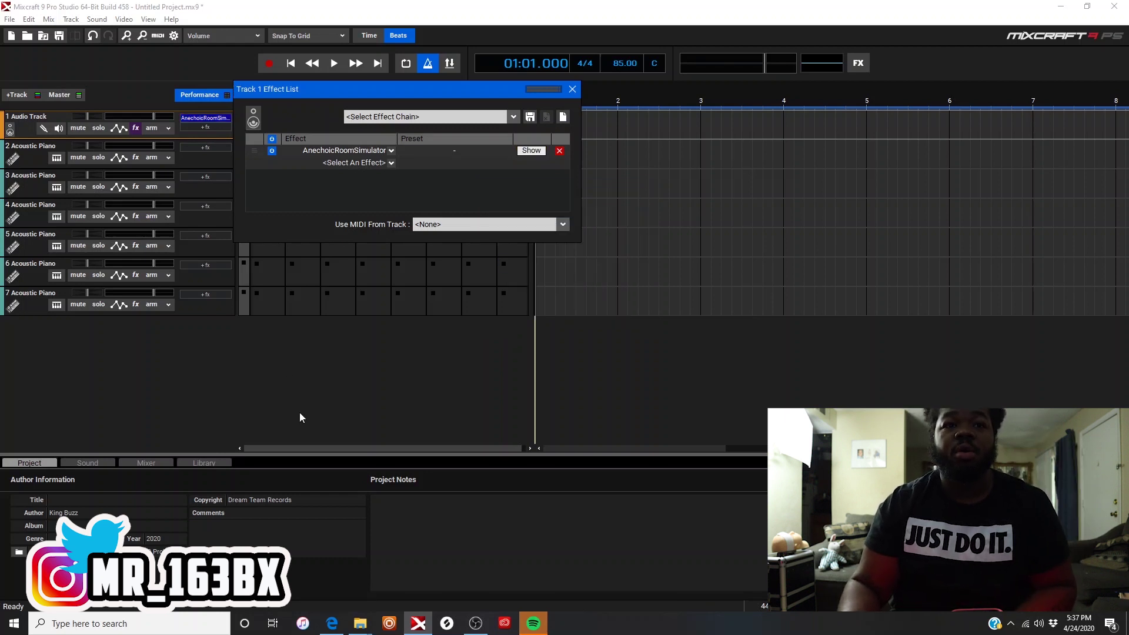
Step: Close the AnechoicRoomSimulator folder window and bring File Explorer forward
{"action": "mouse_move", "coordinate": [352, 629]}
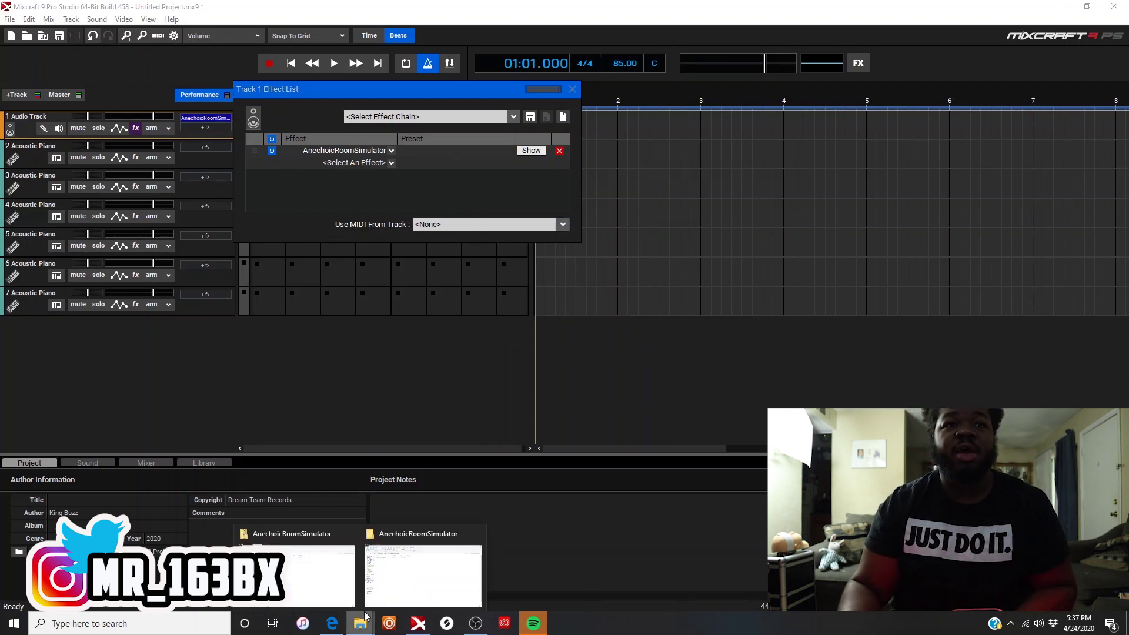
{"action": "left_click", "coordinate": [322, 573]}
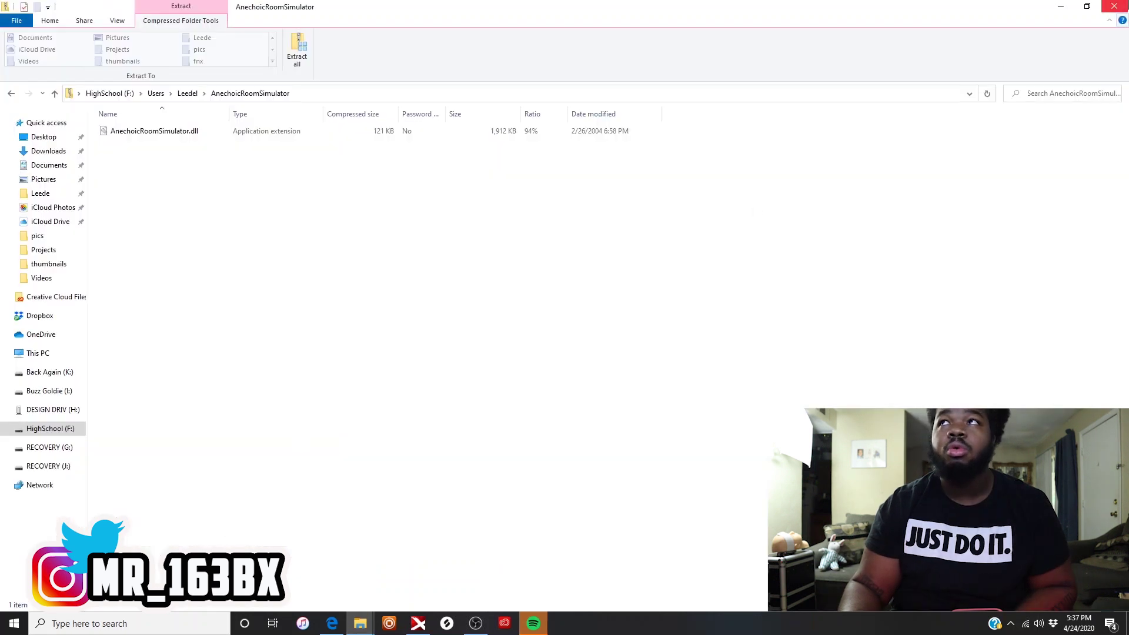
{"action": "left_click", "coordinate": [1114, 6]}
{"action": "left_click", "coordinate": [363, 627]}
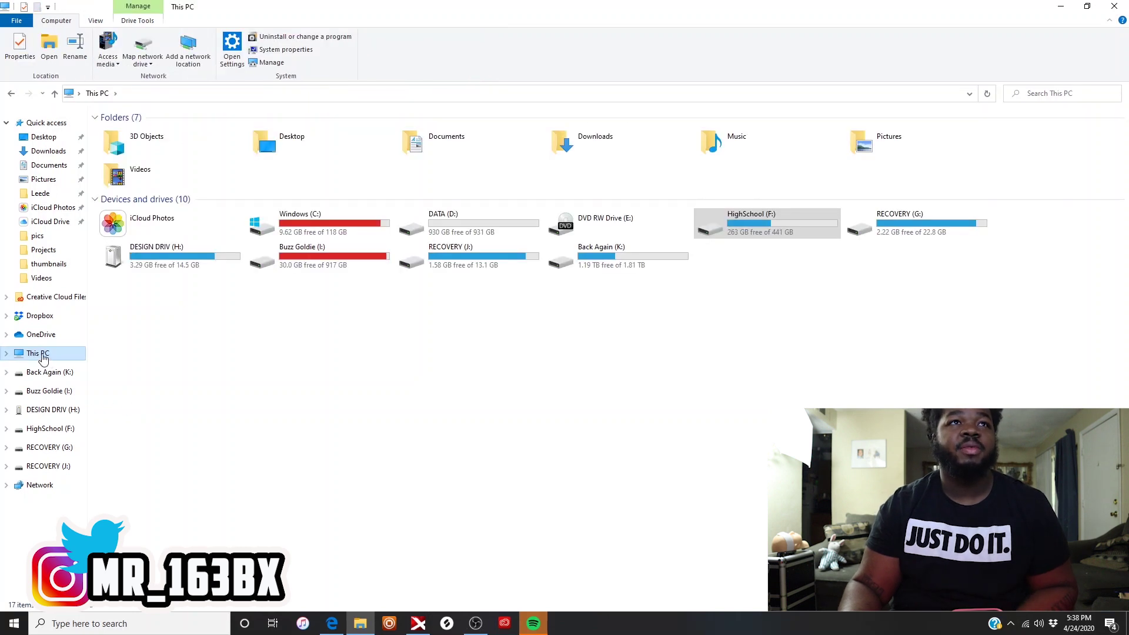
Step: Go to Windows (C:) > Program Files, peek into VSTPlugIns, and return to Program Files
{"action": "double_click", "coordinate": [321, 219]}
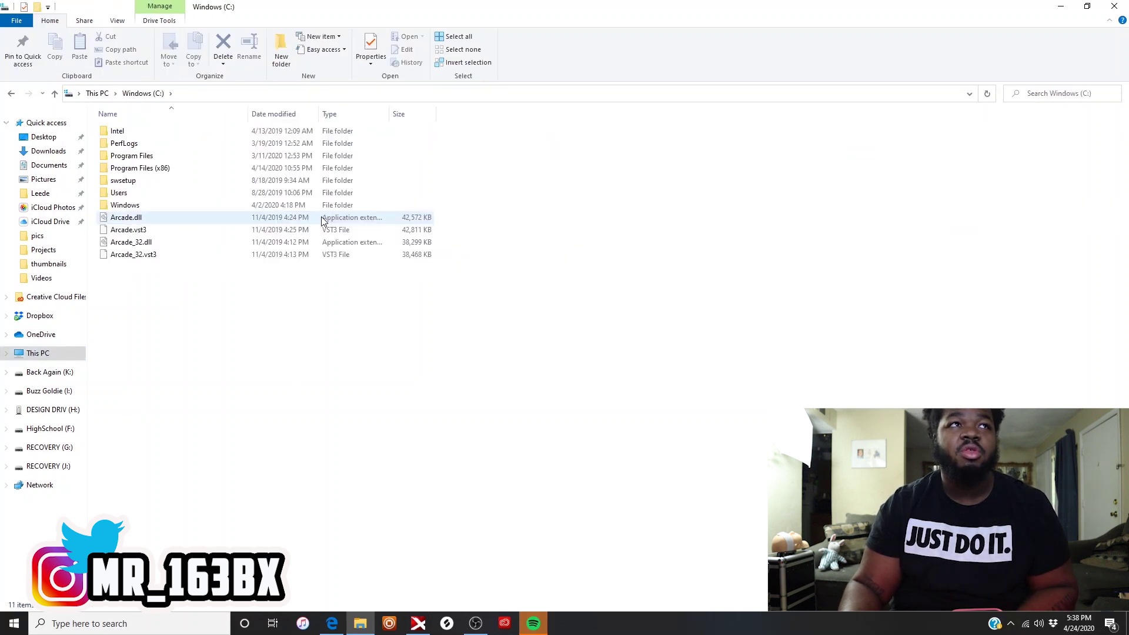
{"action": "left_click", "coordinate": [151, 160]}
{"action": "double_click", "coordinate": [151, 157]}
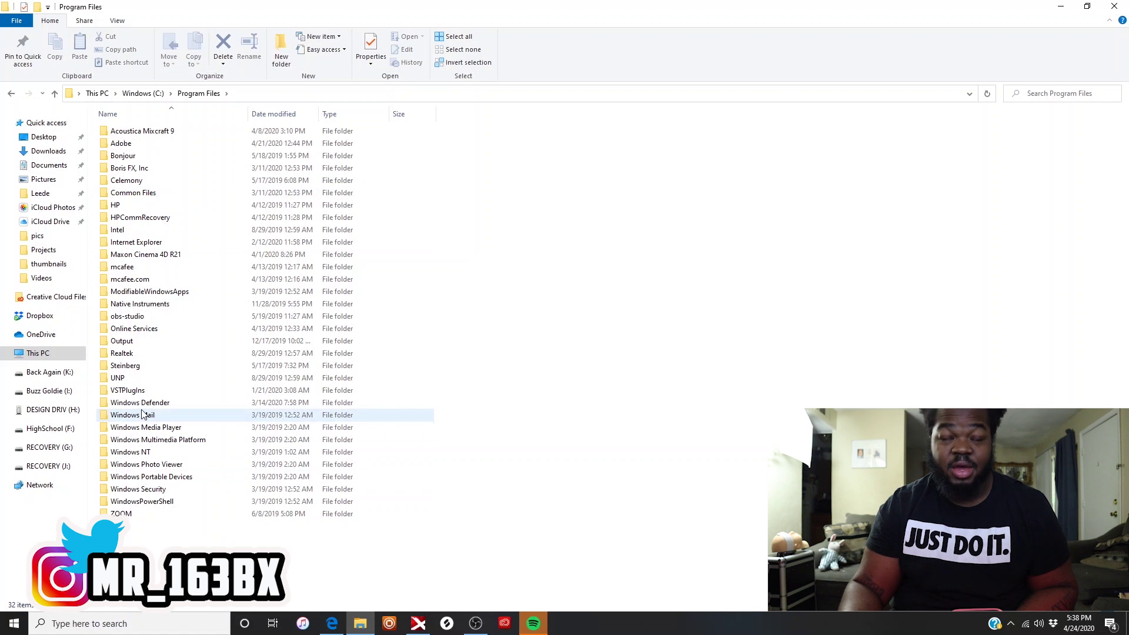
{"action": "left_click", "coordinate": [146, 392]}
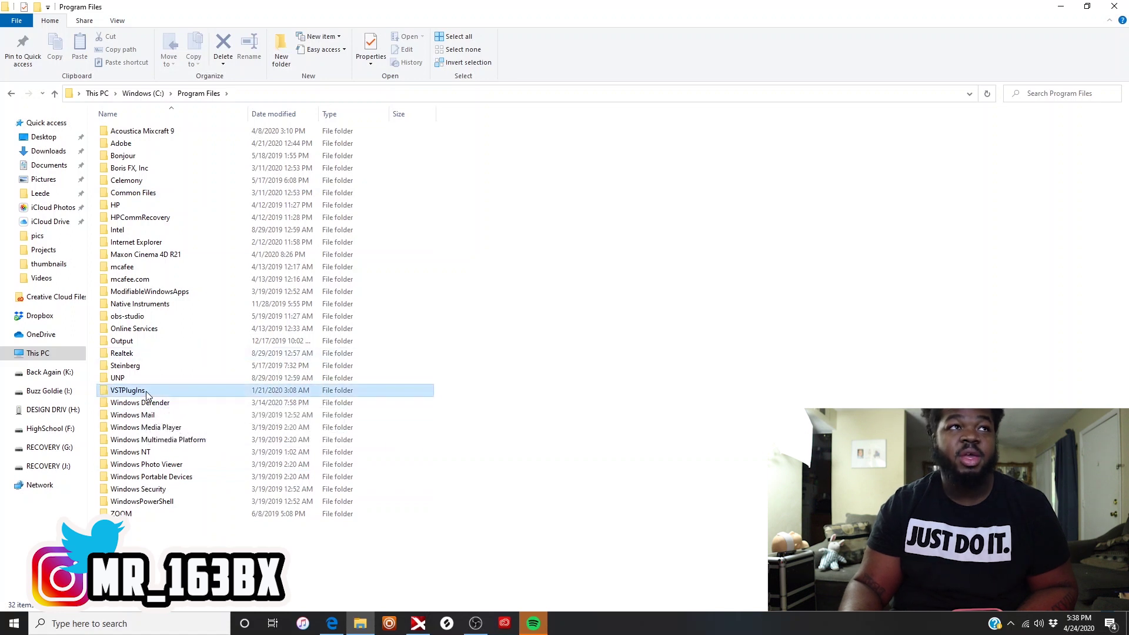
{"action": "double_click", "coordinate": [147, 393]}
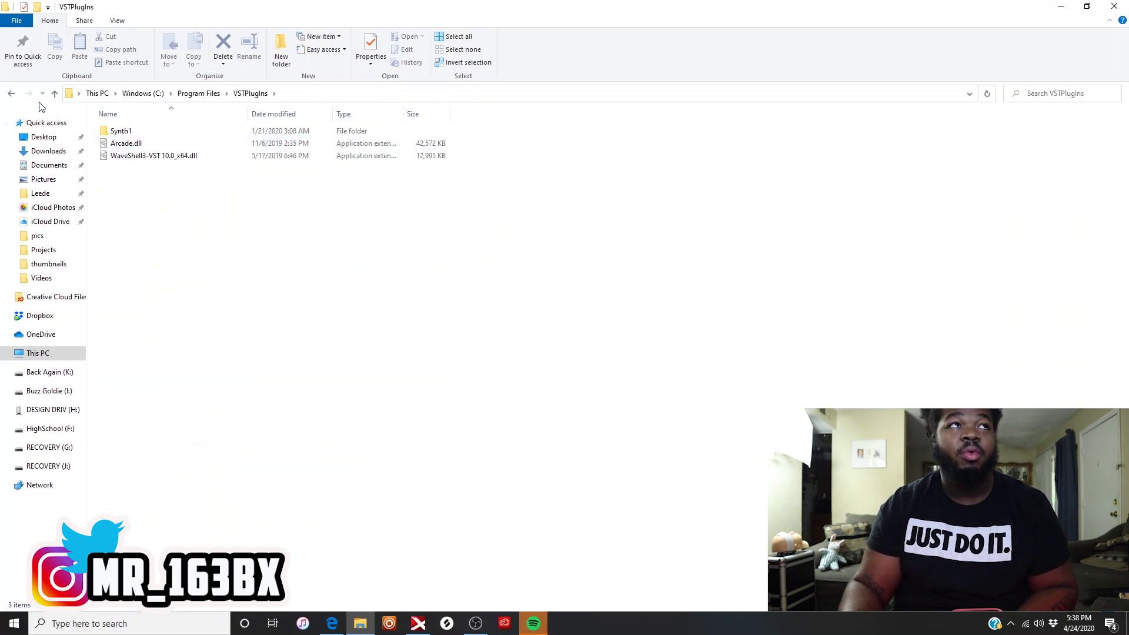
{"action": "left_click", "coordinate": [12, 94]}
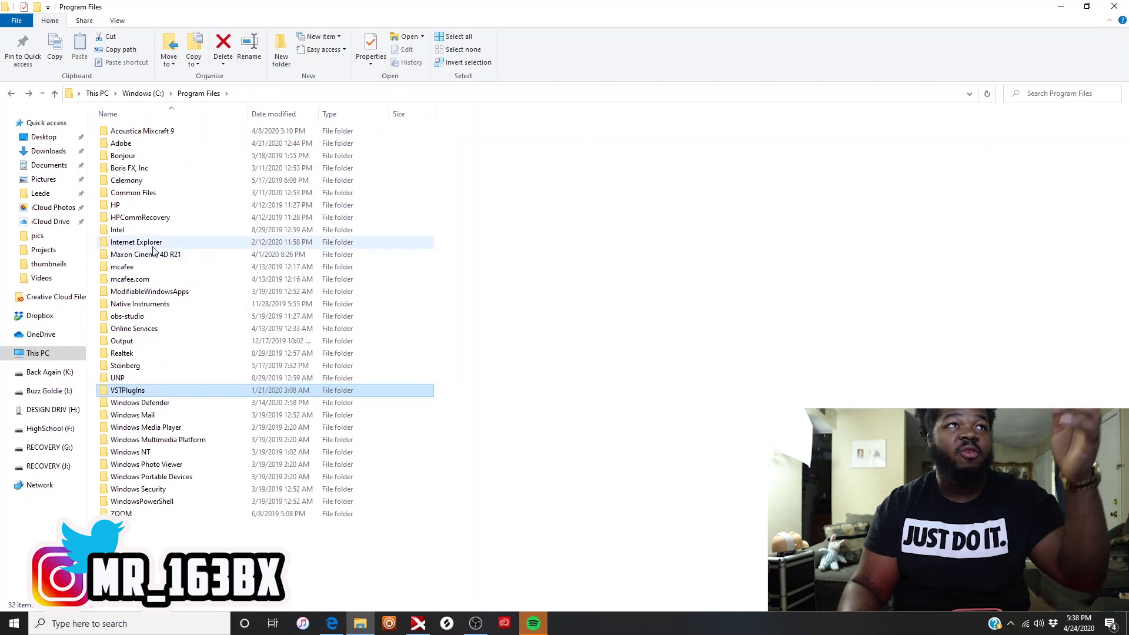